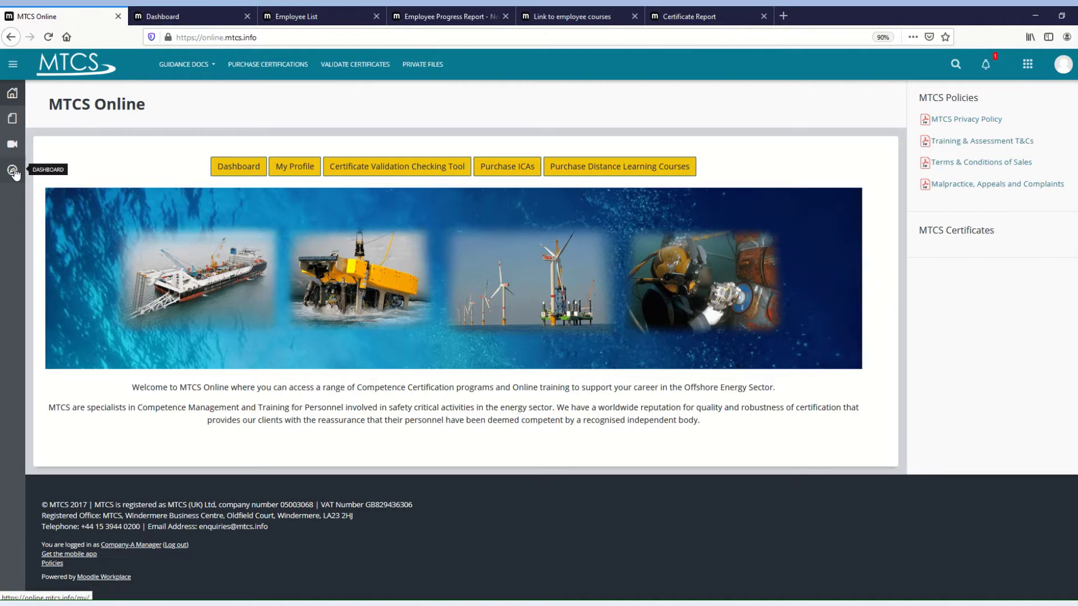
# Switch to the MTCS Online dashboard showing the Company Administrators report links.
pyautogui.click(175, 16)
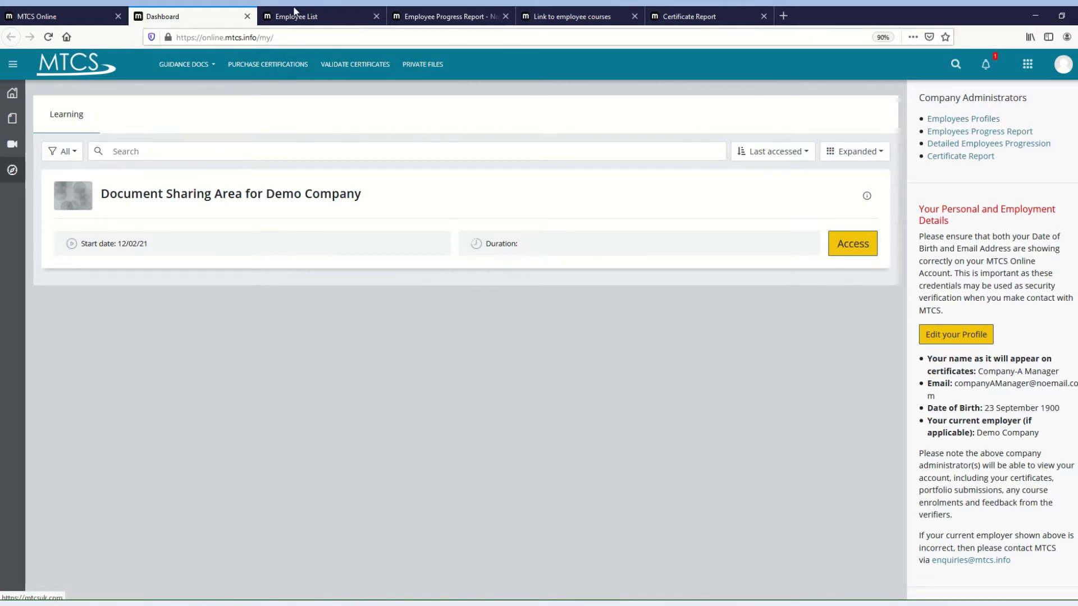
# Bring up the Employee List report, then show and hide its filter options.
pyautogui.click(317, 17)
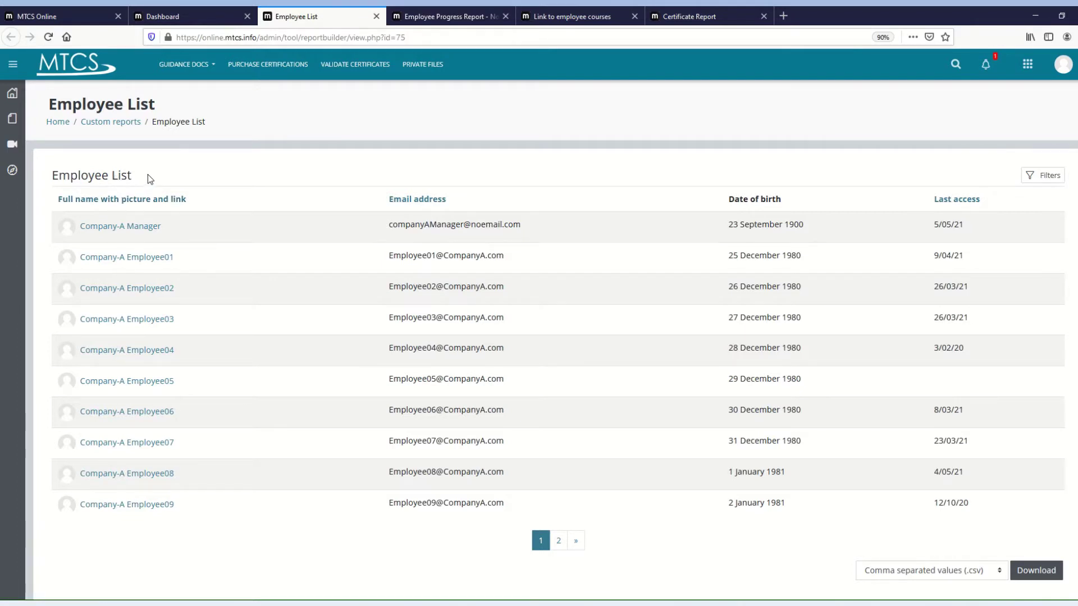
pyautogui.click(108, 230)
pyautogui.click(1052, 178)
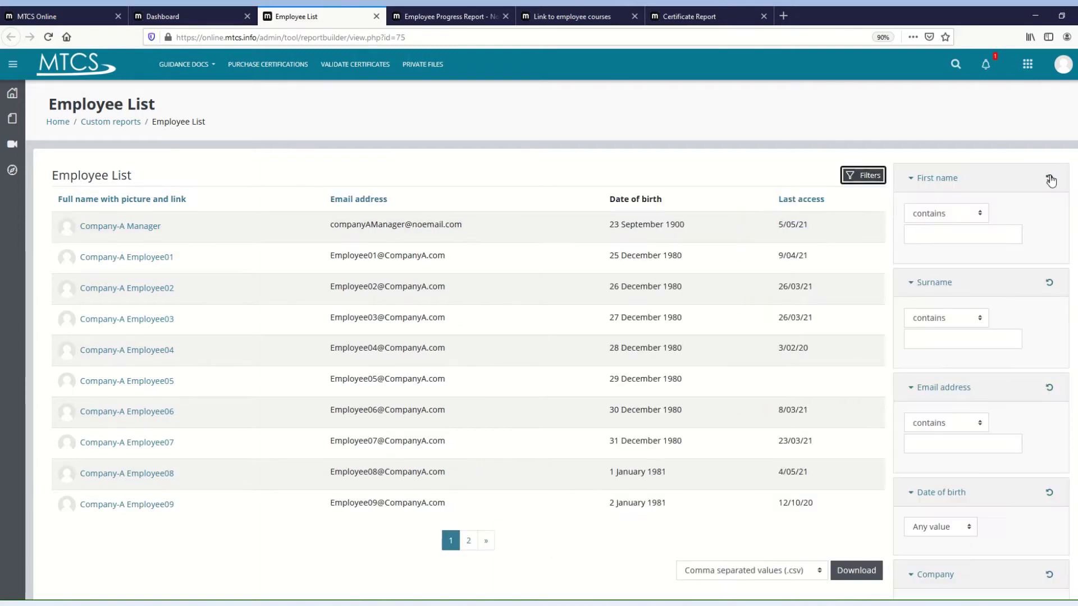
pyautogui.scroll(-5, 955, 230)
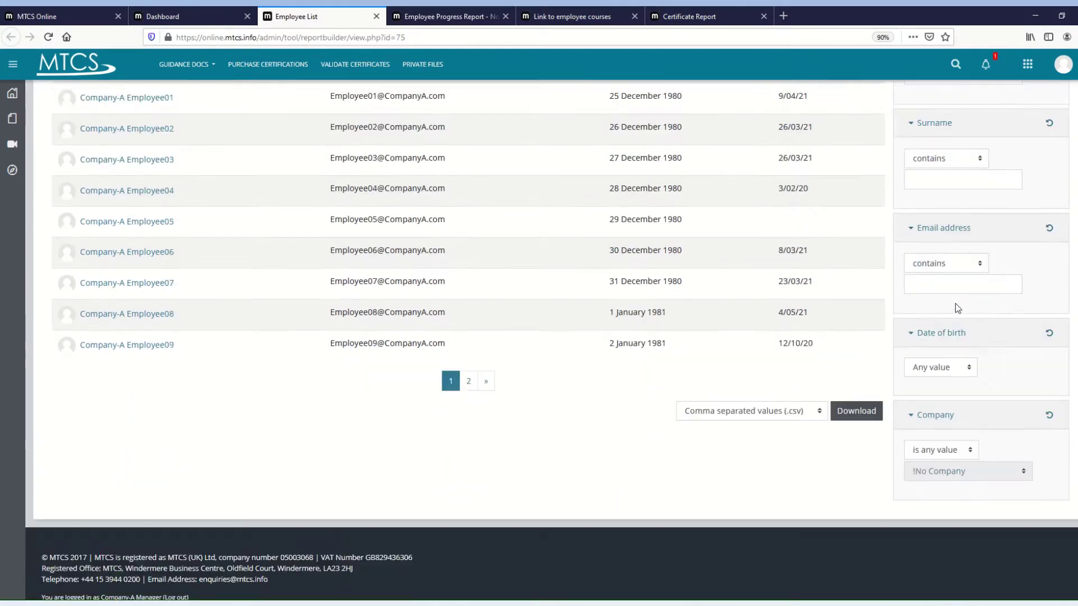
pyautogui.scroll(4, 949, 237)
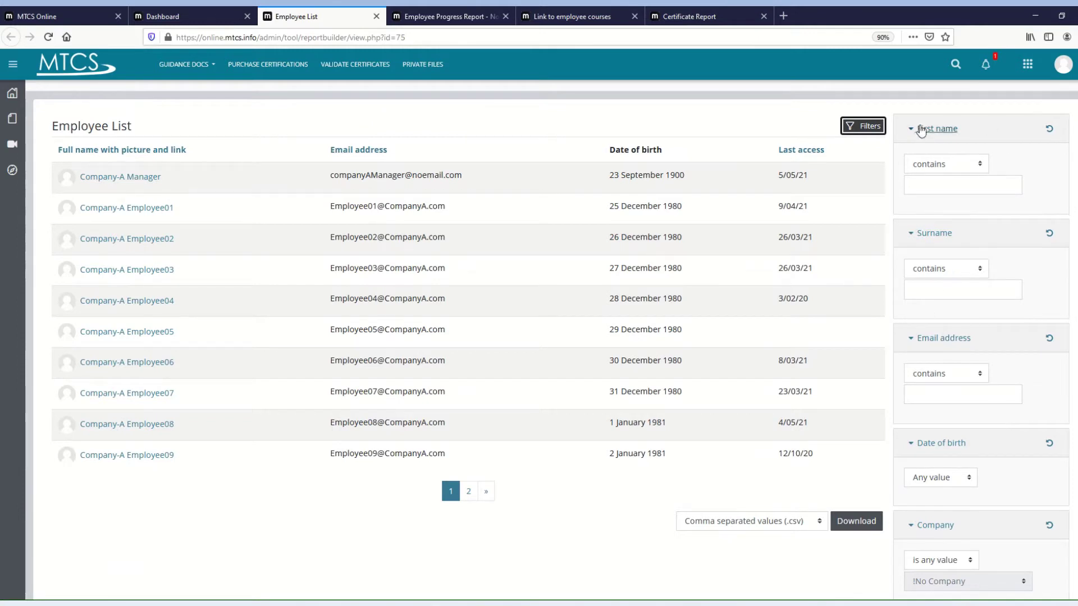
pyautogui.click(852, 132)
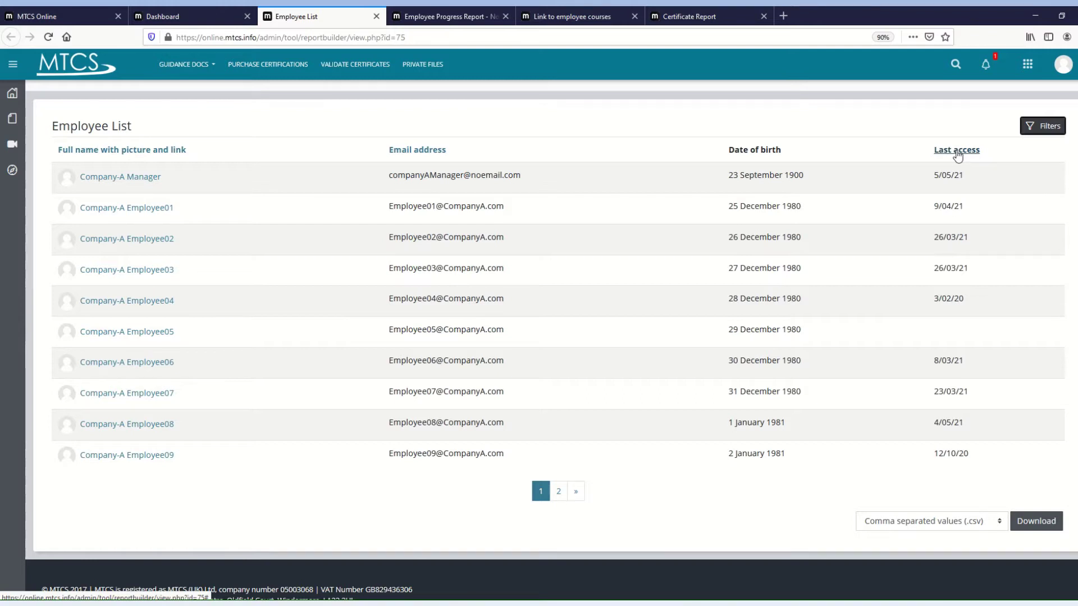
# Sort the Employee List by last access, most recent first, then return to the dashboard.
pyautogui.click(957, 150)
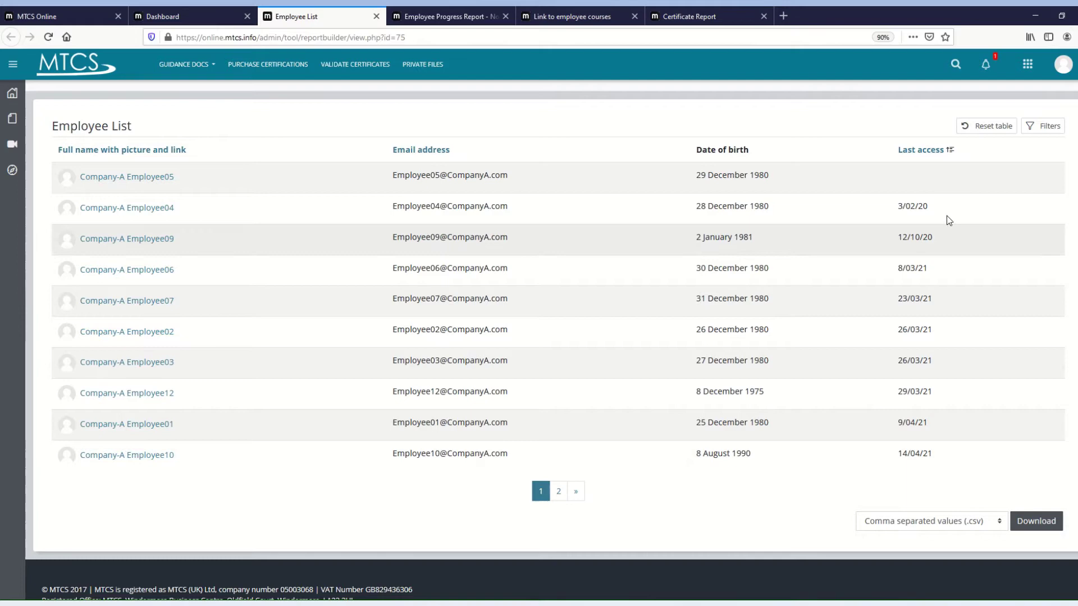
pyautogui.click(927, 154)
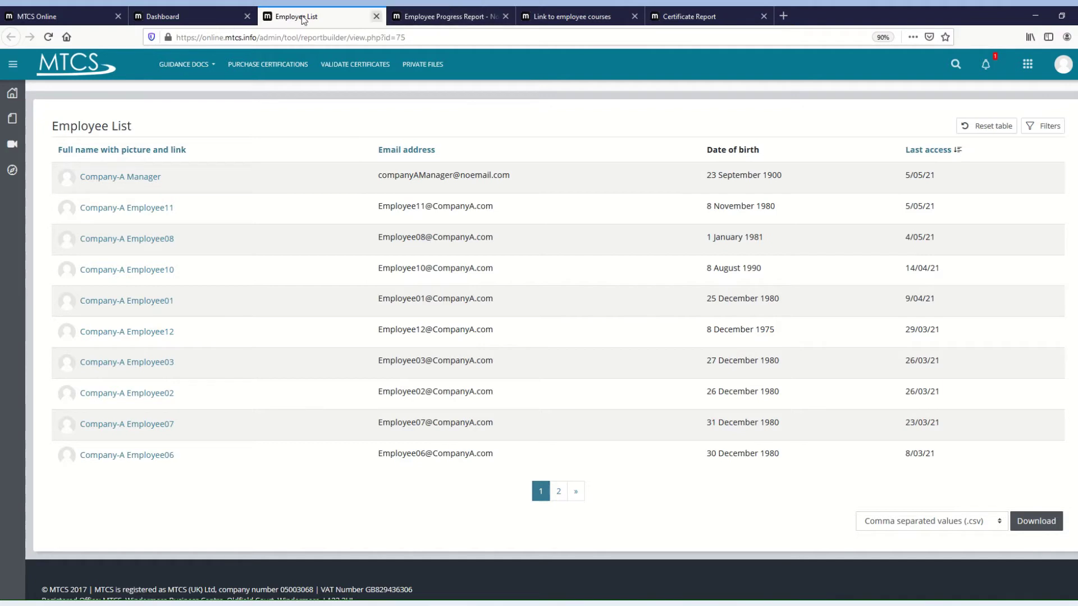
pyautogui.click(162, 17)
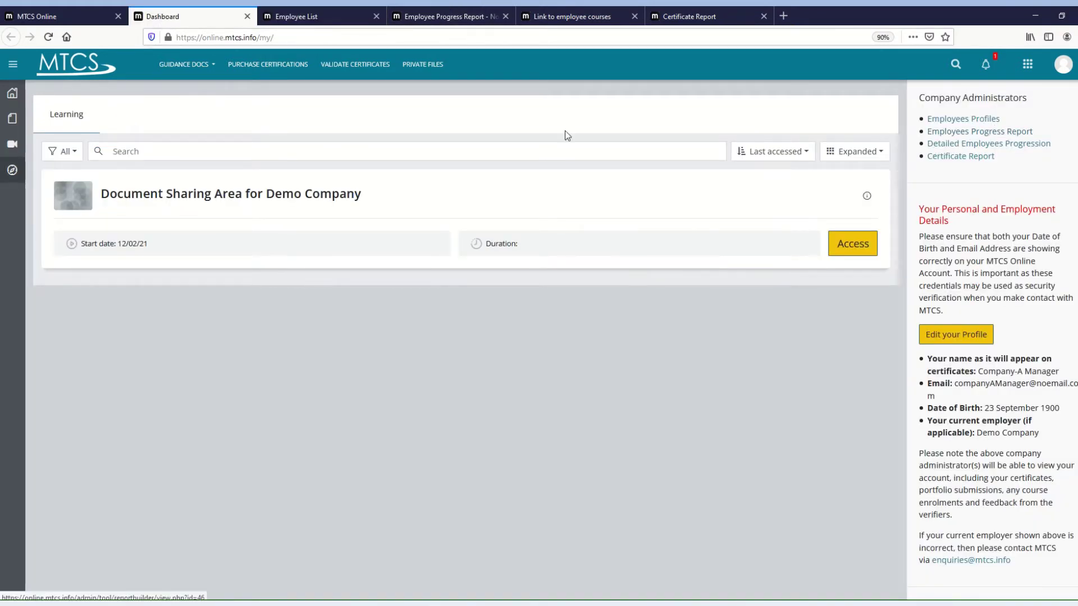
pyautogui.click(446, 16)
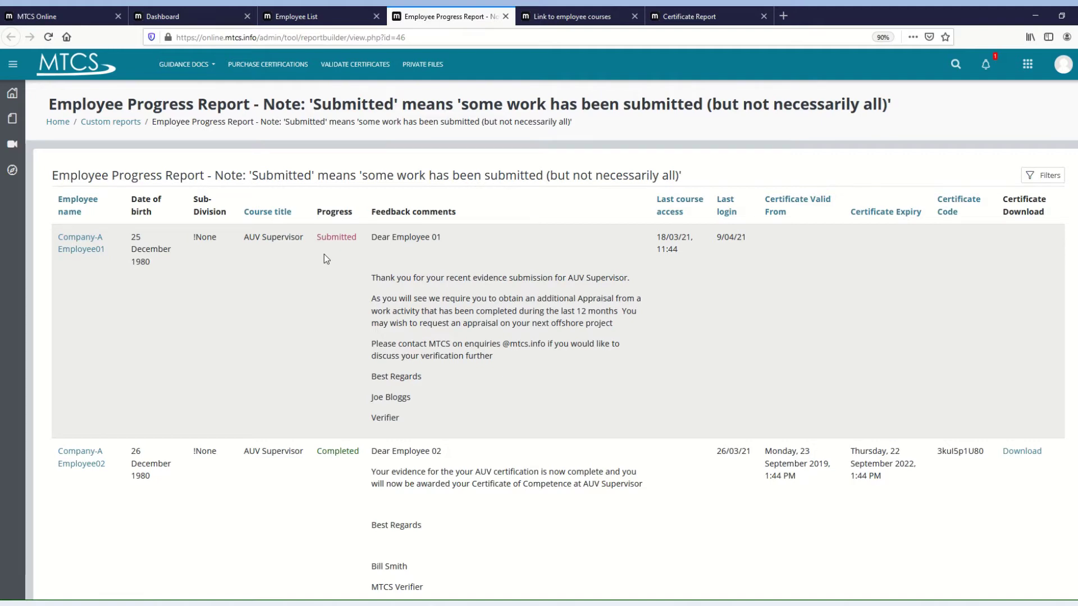
pyautogui.scroll(-10, 359, 304)
pyautogui.scroll(-7, 499, 403)
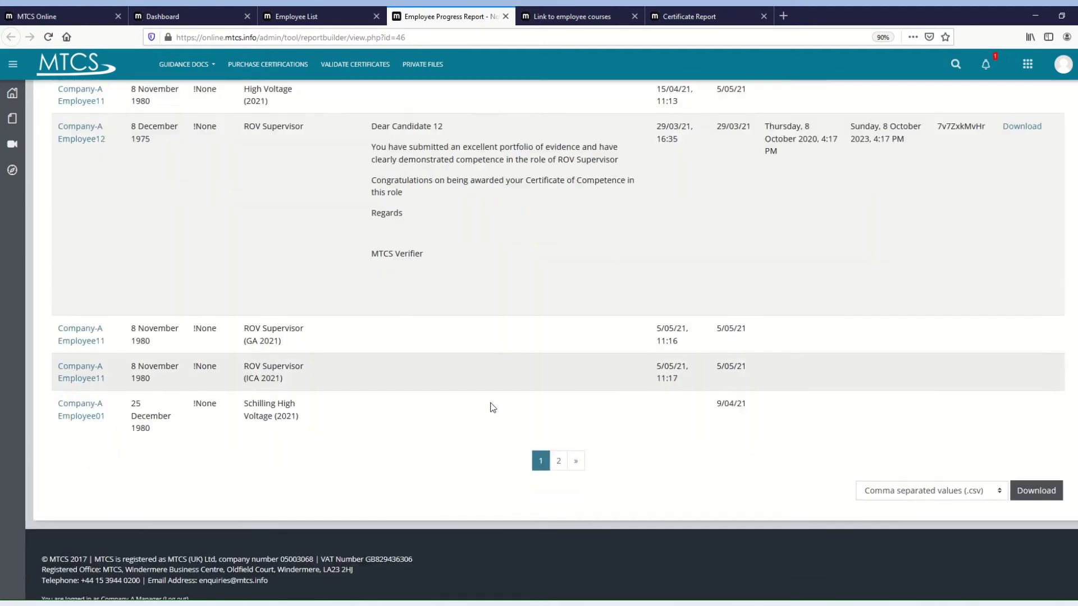
pyautogui.click(559, 404)
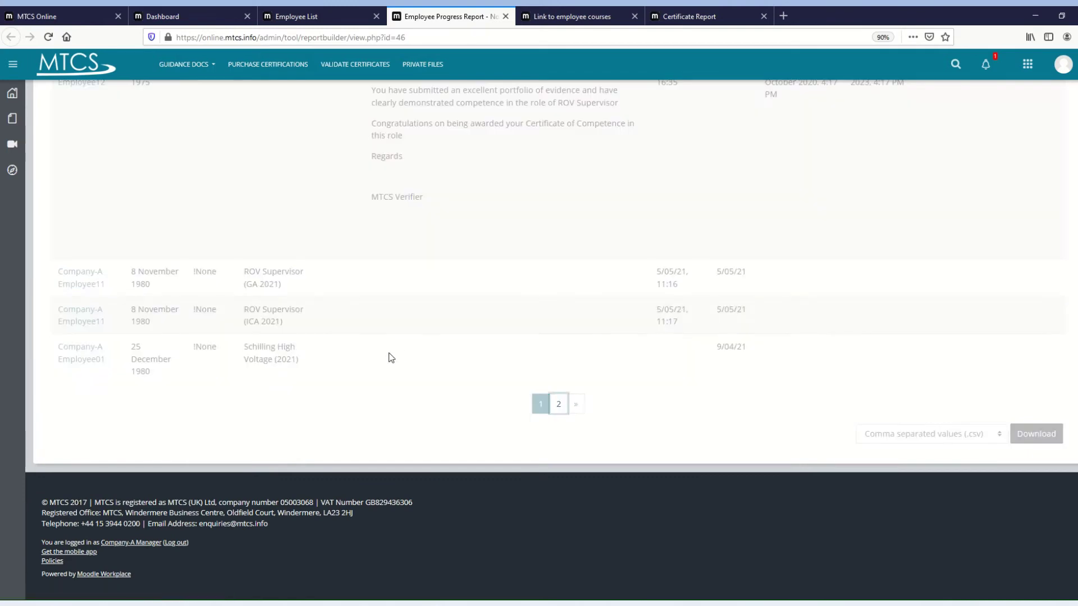
pyautogui.scroll(4, 379, 320)
pyautogui.scroll(2, 369, 286)
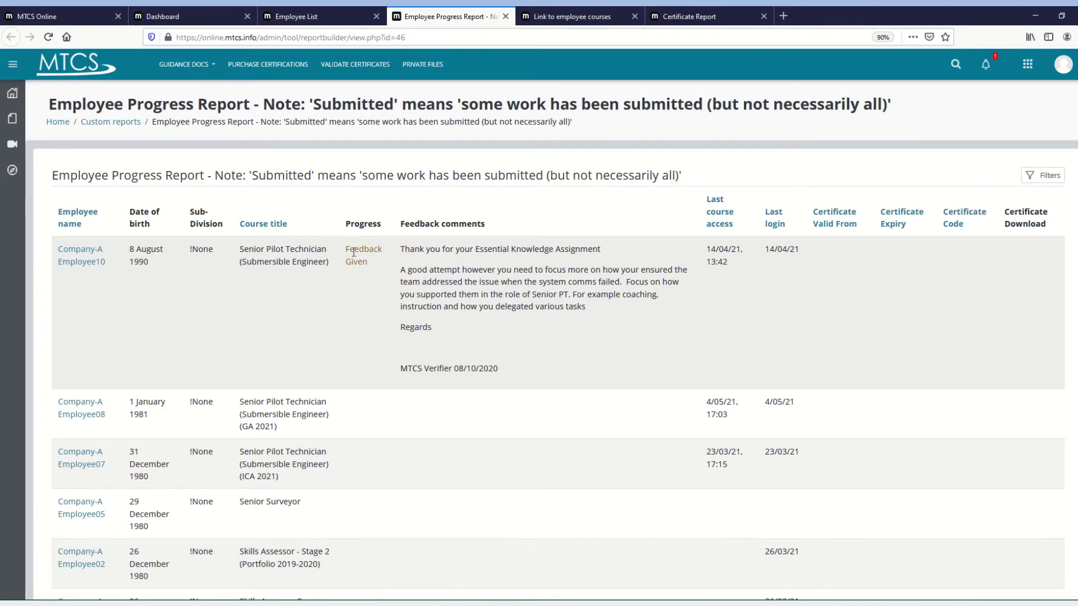
pyautogui.scroll(-4, 380, 288)
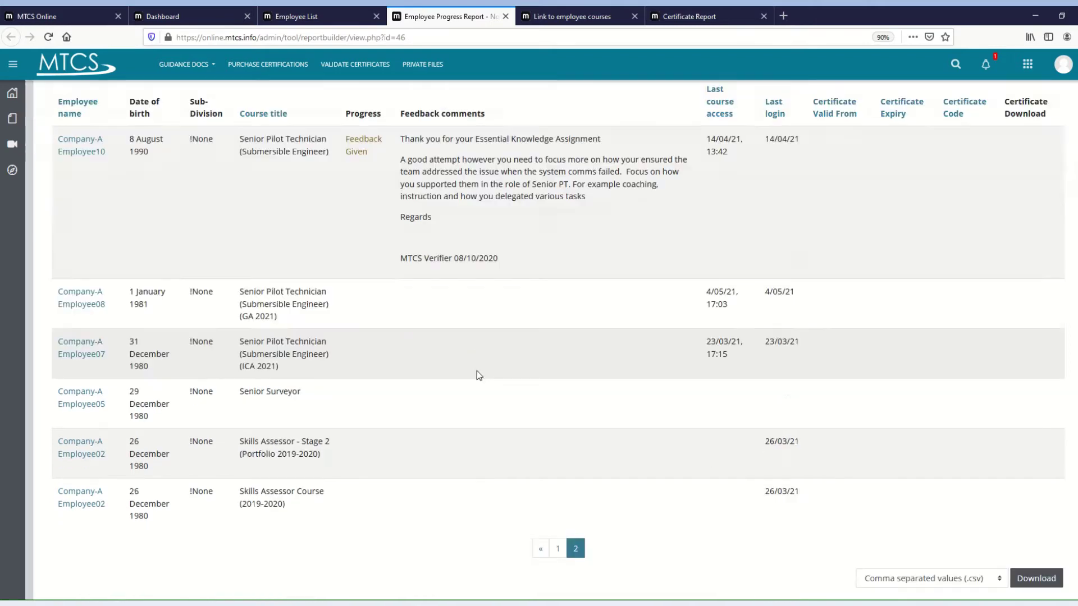
pyautogui.click(558, 438)
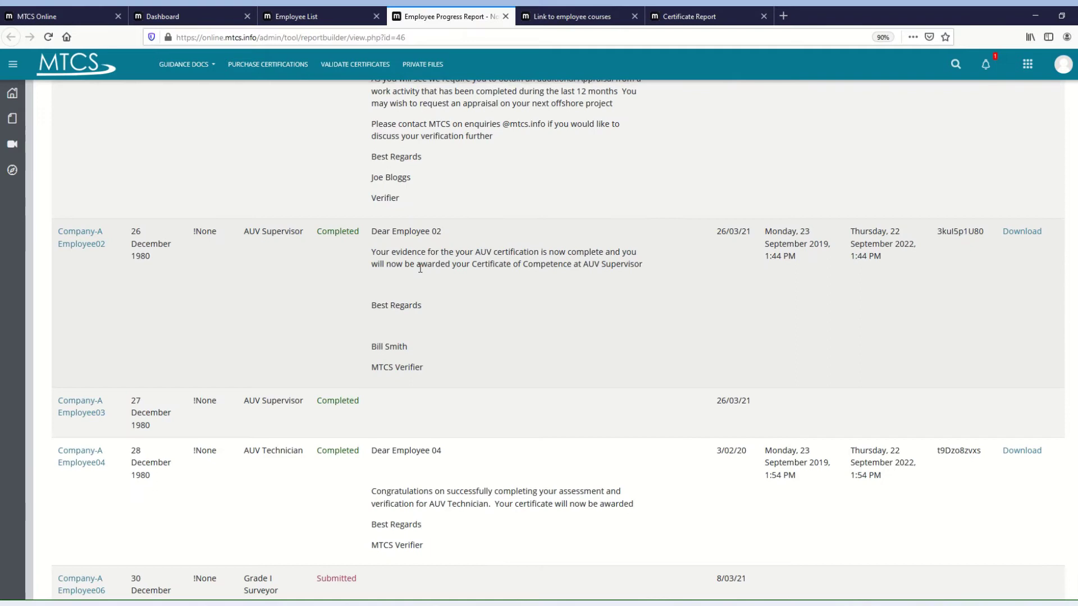
pyautogui.scroll(4, 383, 267)
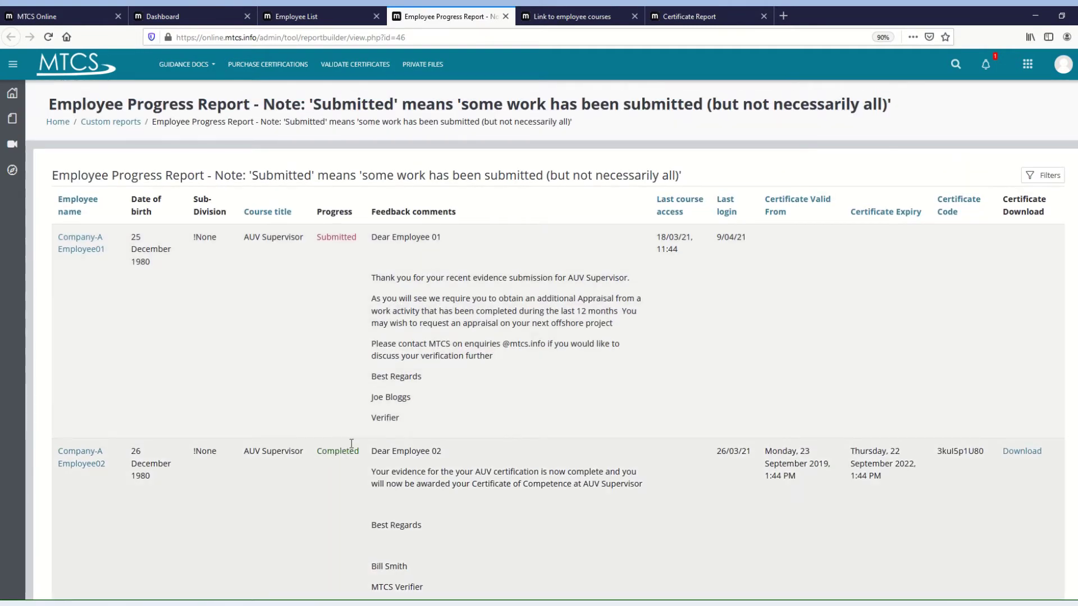
pyautogui.scroll(-2, 486, 156)
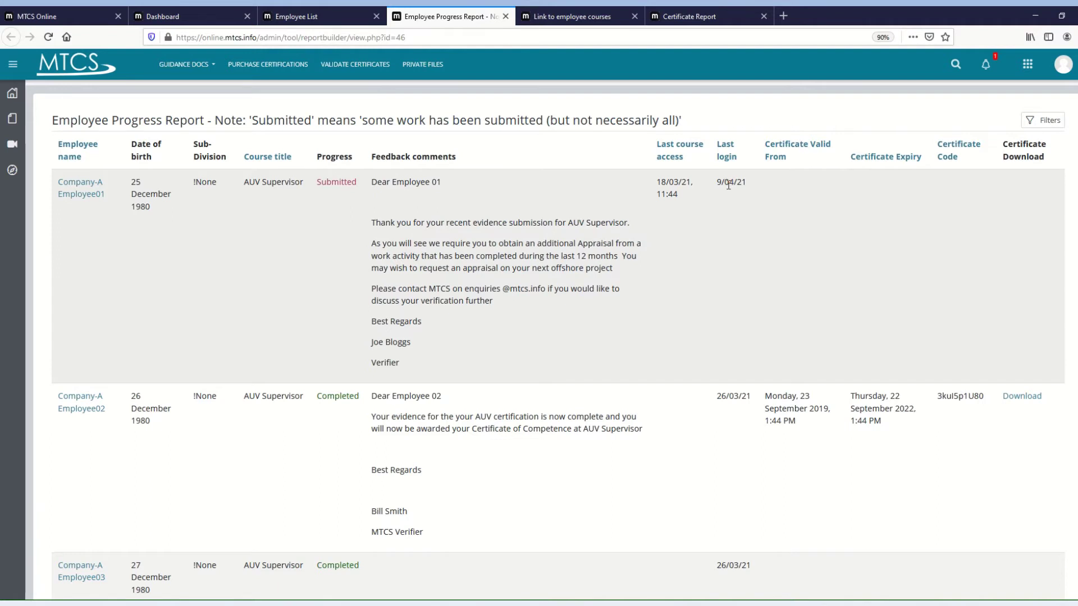
# Review the Employee Progress Report and its filter options, then go back to the Dashboard.
pyautogui.scroll(-2, 749, 183)
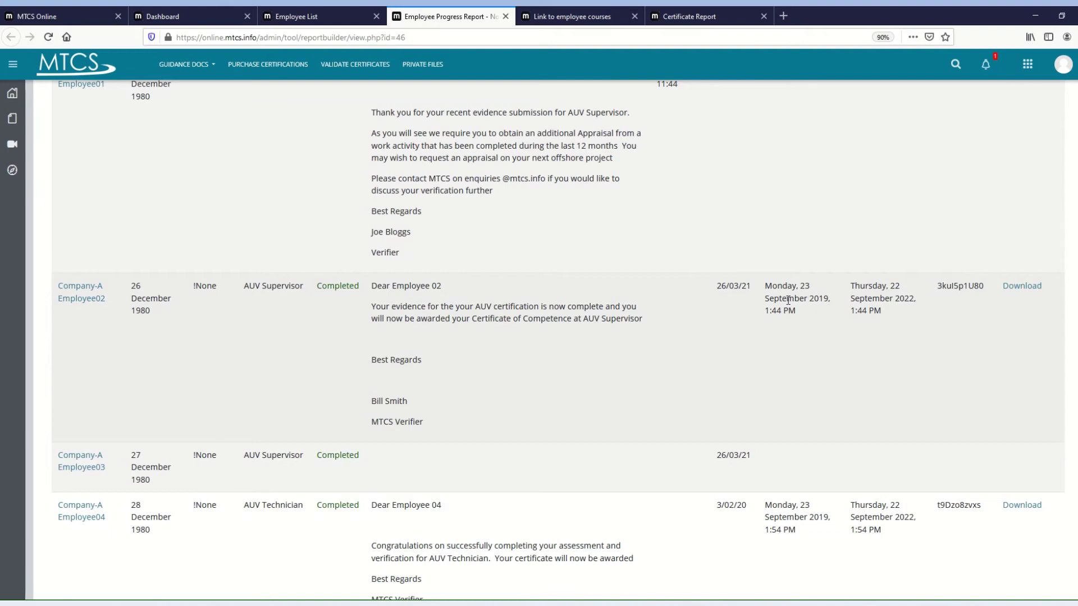
pyautogui.scroll(1, 788, 306)
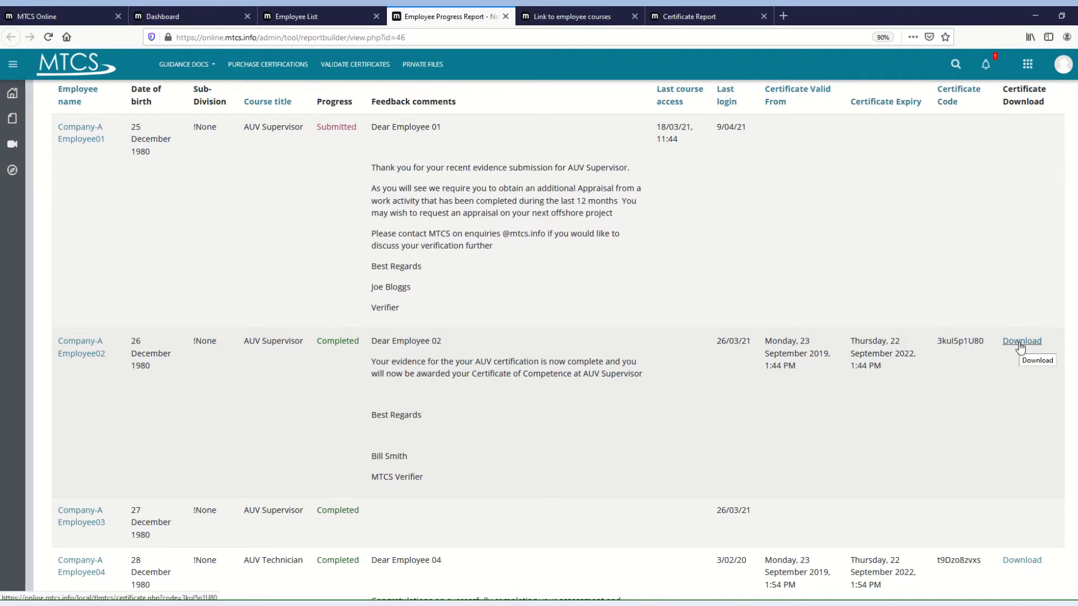
pyautogui.scroll(2, 626, 291)
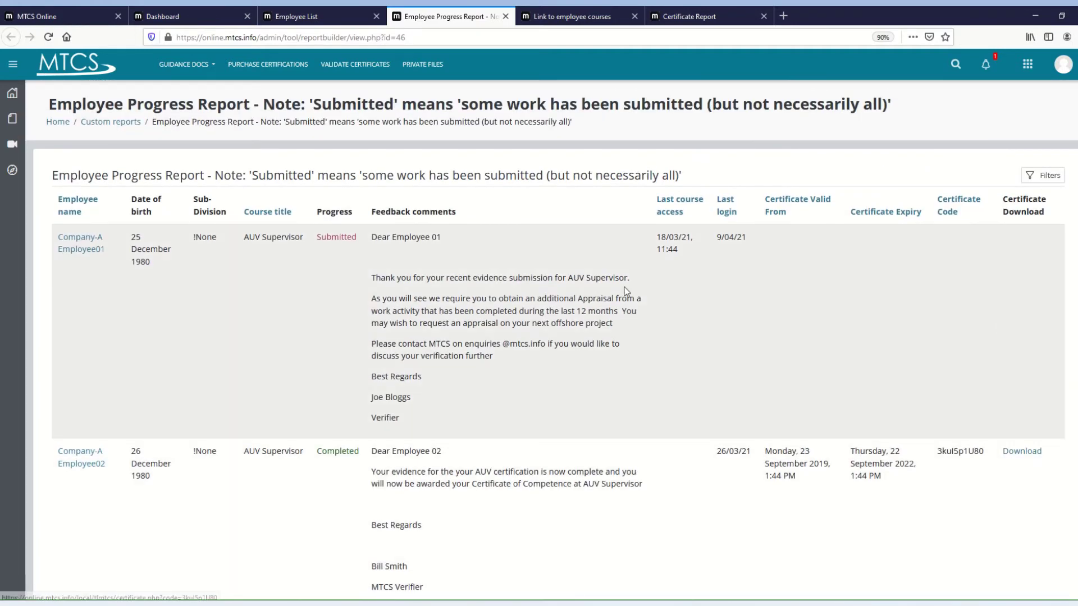
pyautogui.click(1043, 179)
pyautogui.scroll(-3, 949, 449)
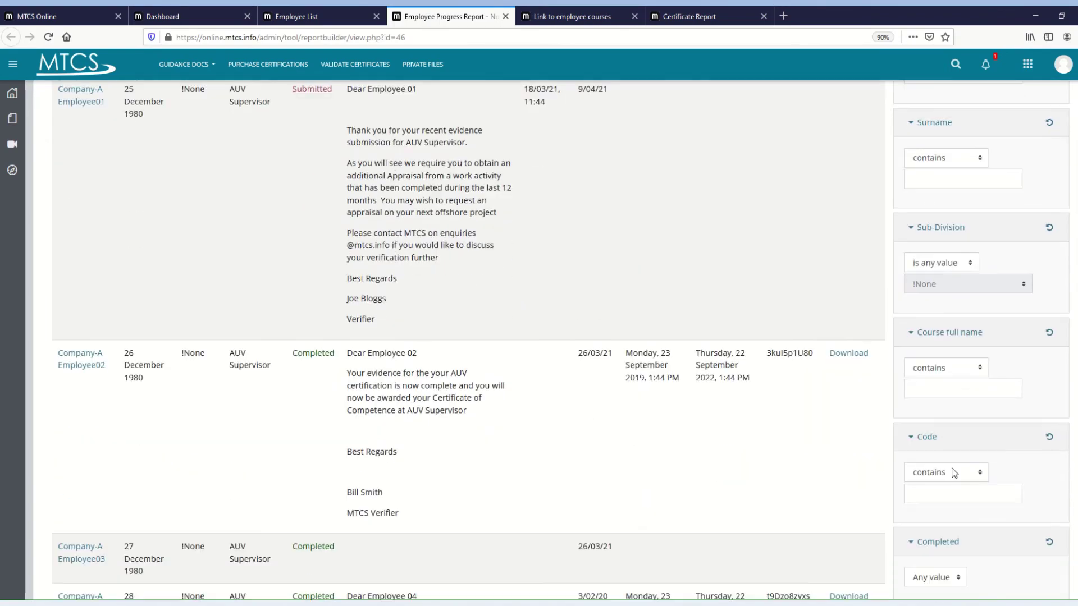
pyautogui.scroll(-3, 956, 463)
pyautogui.scroll(6, 963, 432)
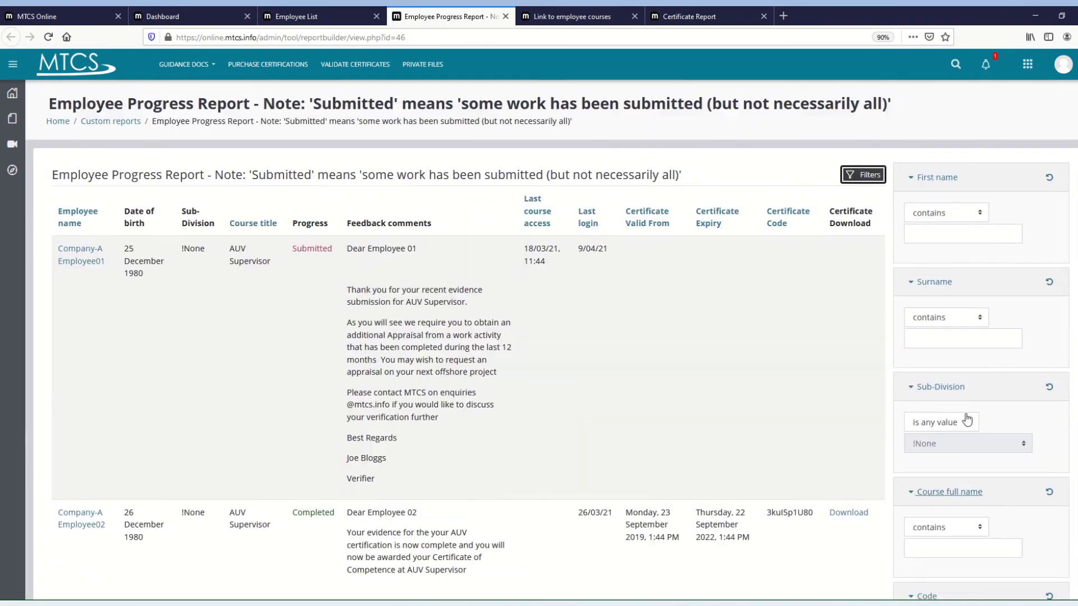
pyautogui.click(882, 178)
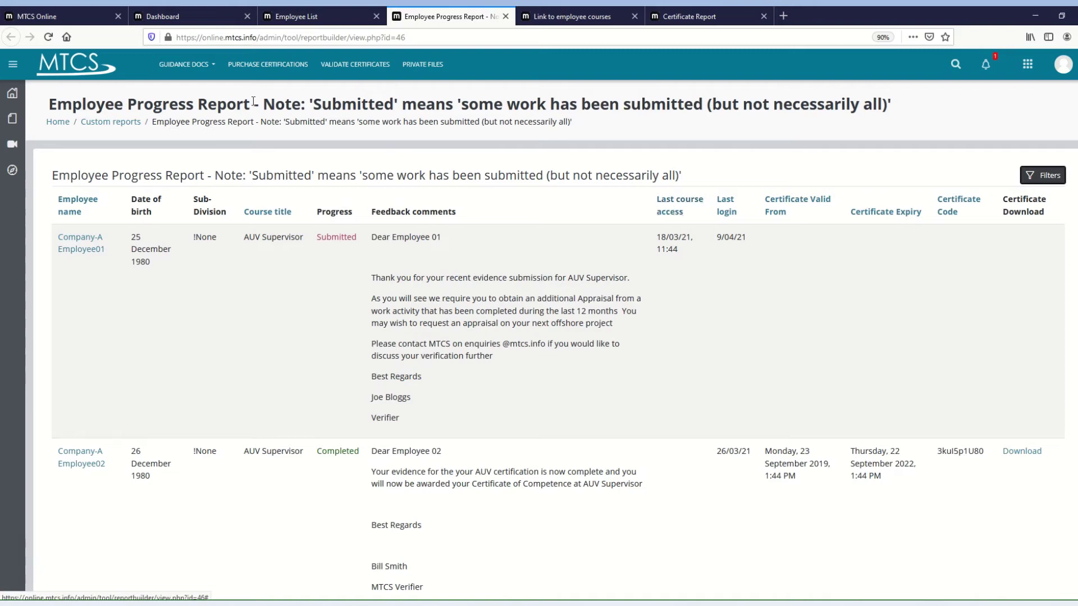
pyautogui.click(163, 17)
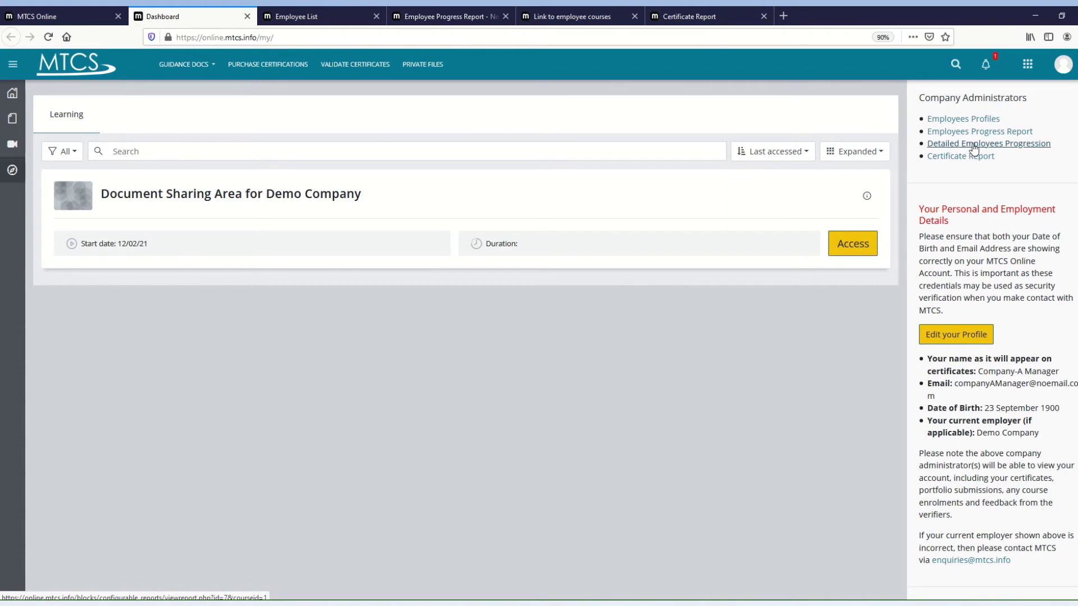
# Open the Grade I Surveyor course from the last employee in the Link to employee courses report.
pyautogui.click(543, 20)
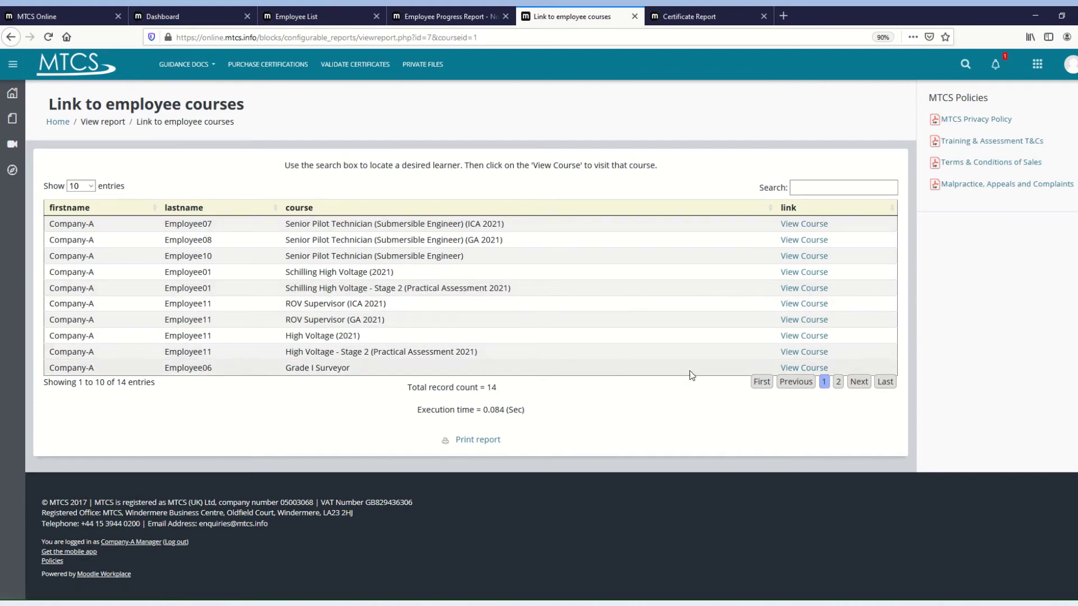
pyautogui.click(800, 369)
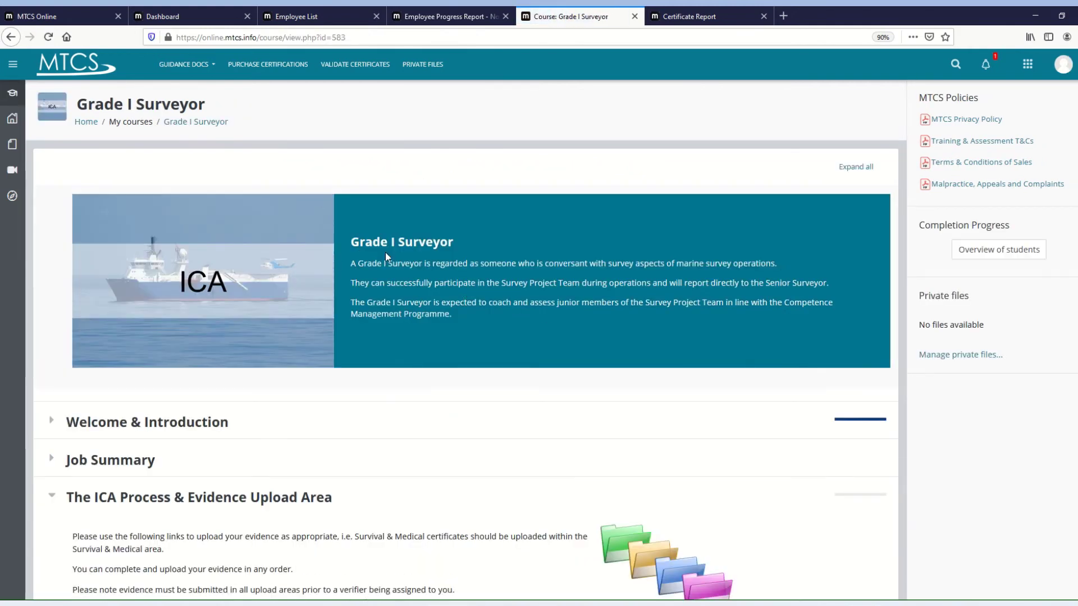
# Show Overview of students and inspect the student's 0% Grade I Surveyor progress bar.
pyautogui.click(1008, 256)
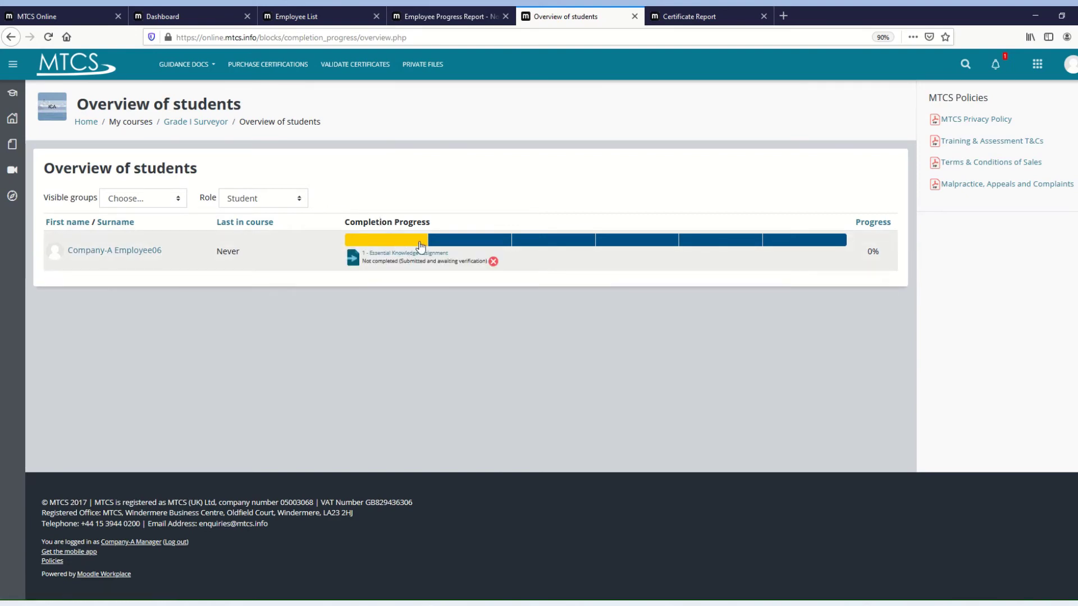
pyautogui.moveTo(471, 249)
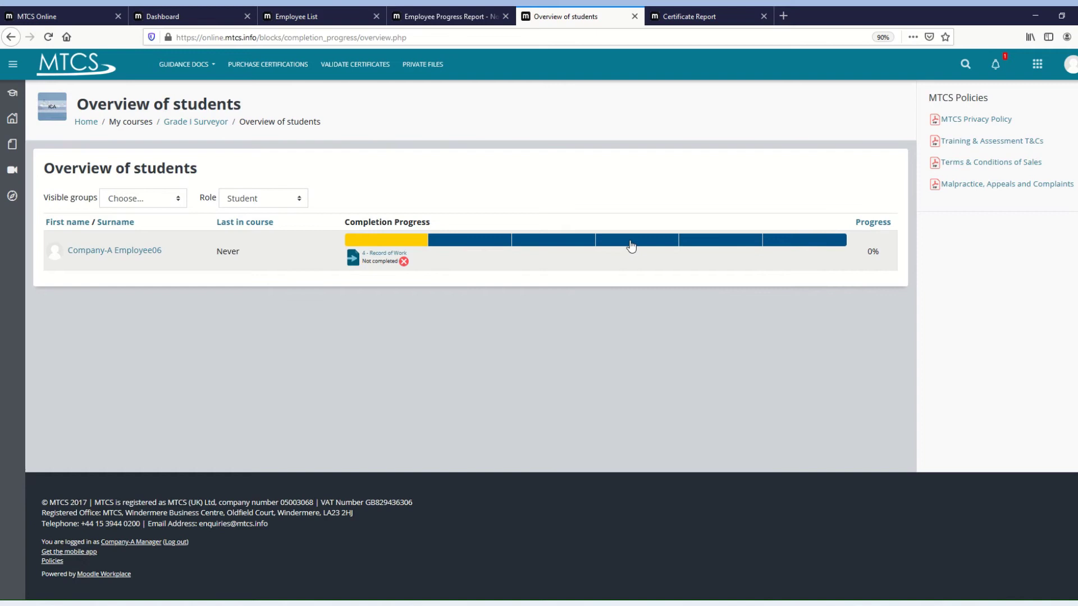
pyautogui.moveTo(713, 245)
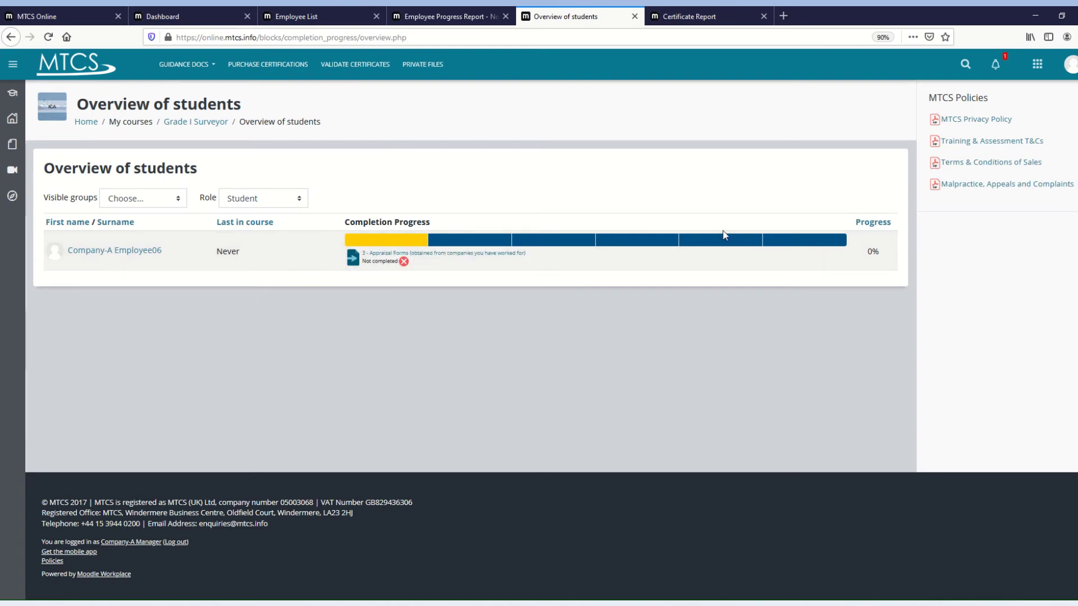
# List all Essential Knowledge Assignment submissions, then return to the Dashboard.
pyautogui.click(384, 245)
pyautogui.scroll(-3, 329, 256)
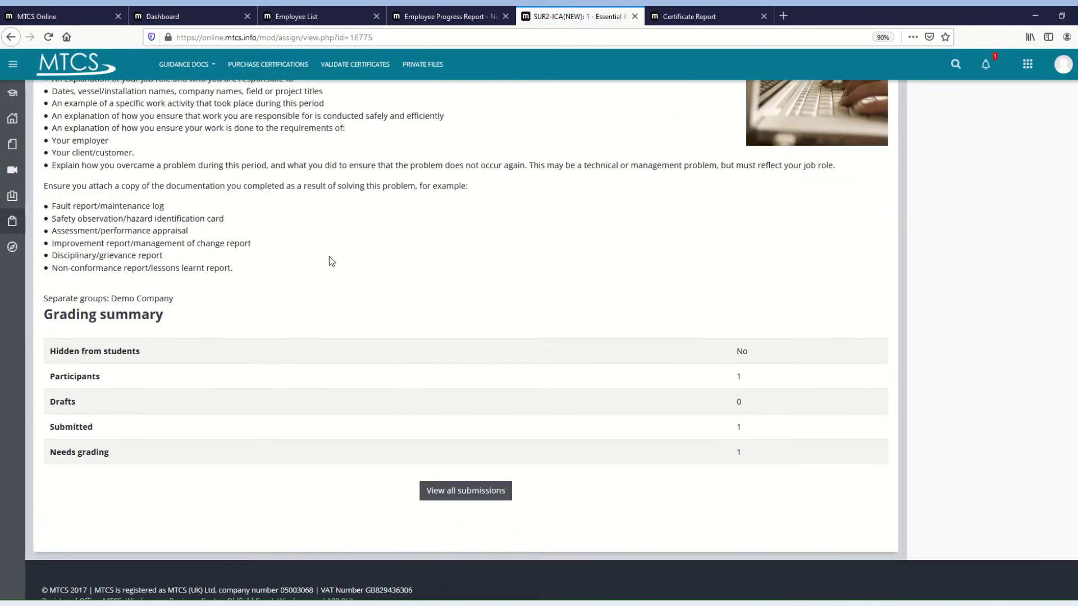
pyautogui.scroll(-3, 298, 154)
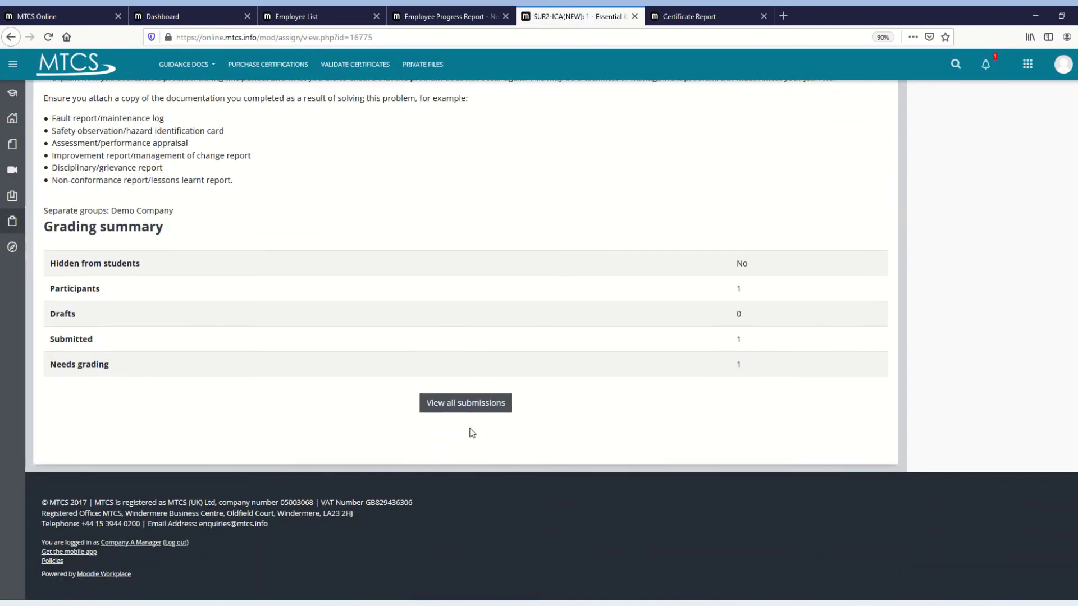
pyautogui.click(461, 404)
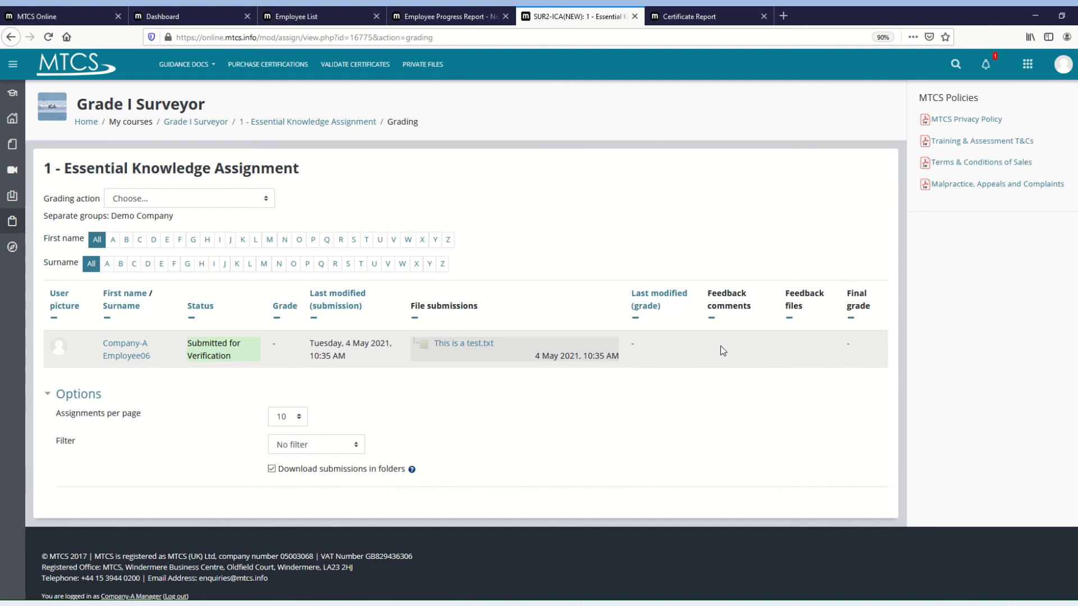
pyautogui.click(192, 20)
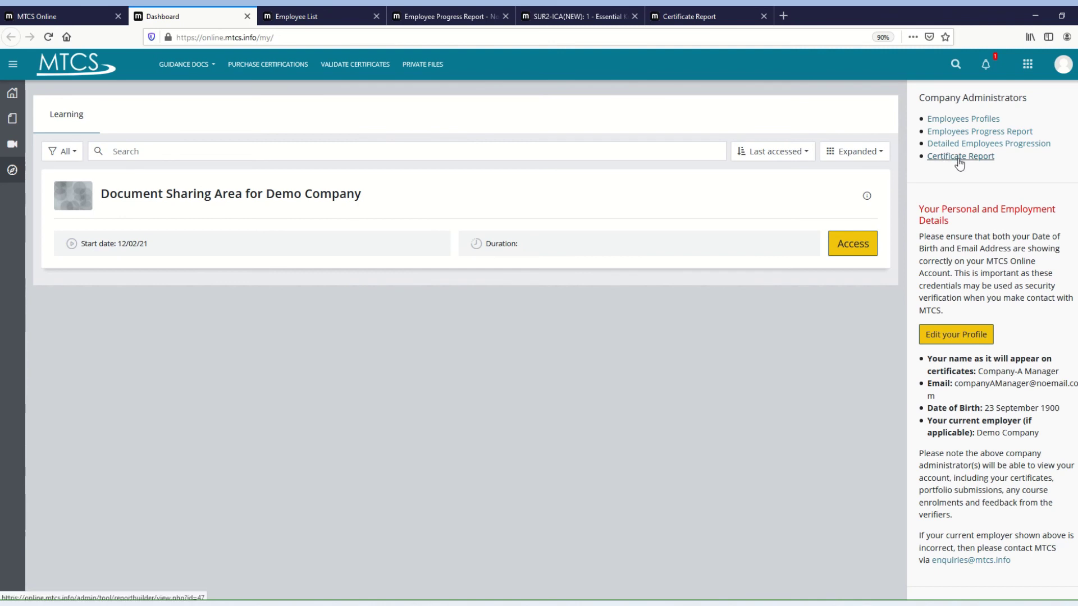
pyautogui.click(654, 17)
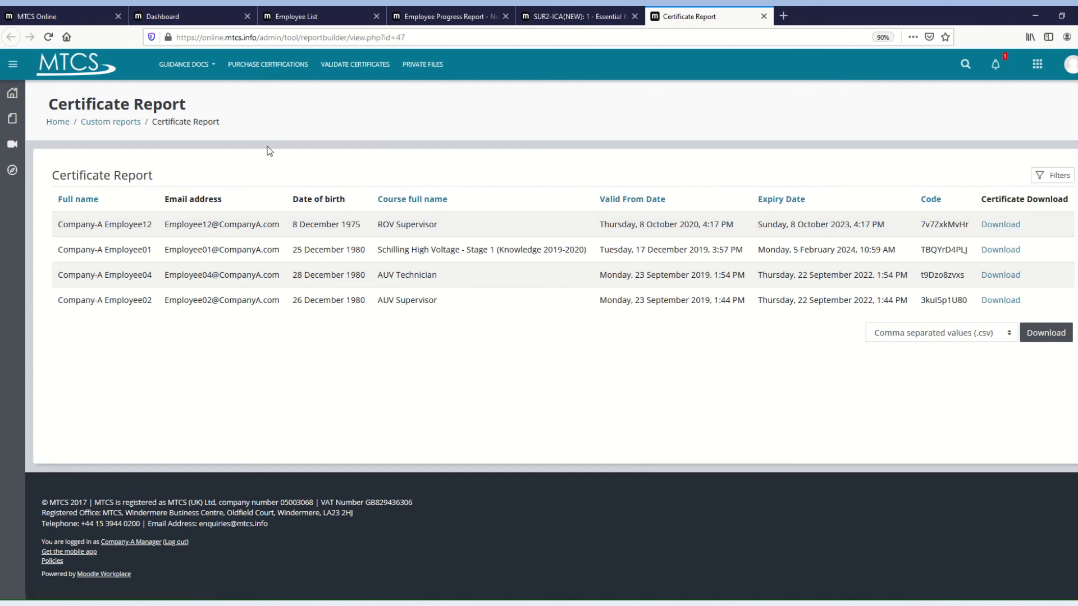
pyautogui.click(168, 17)
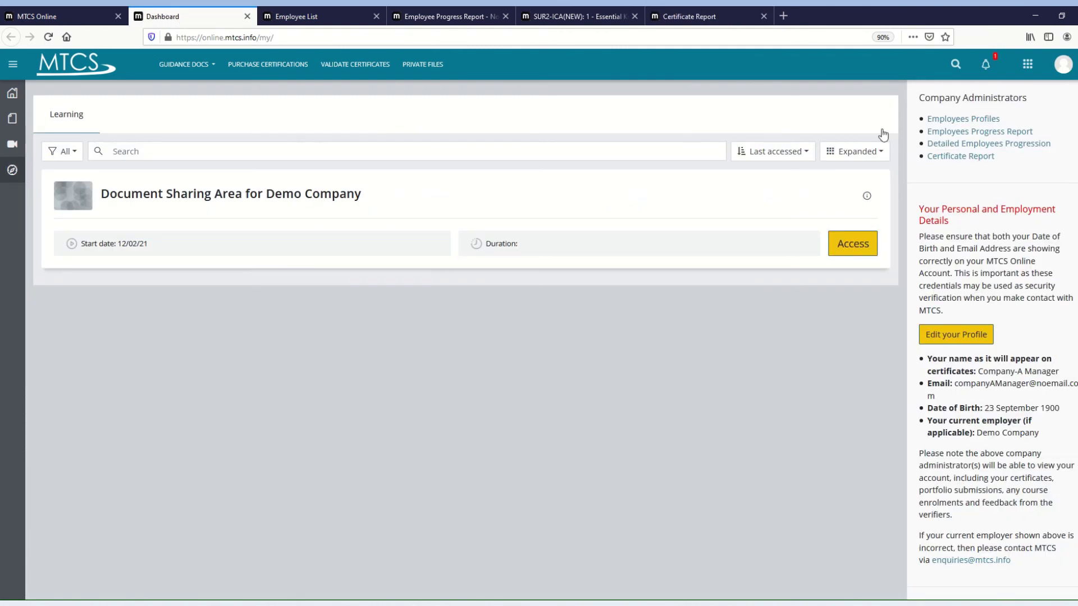